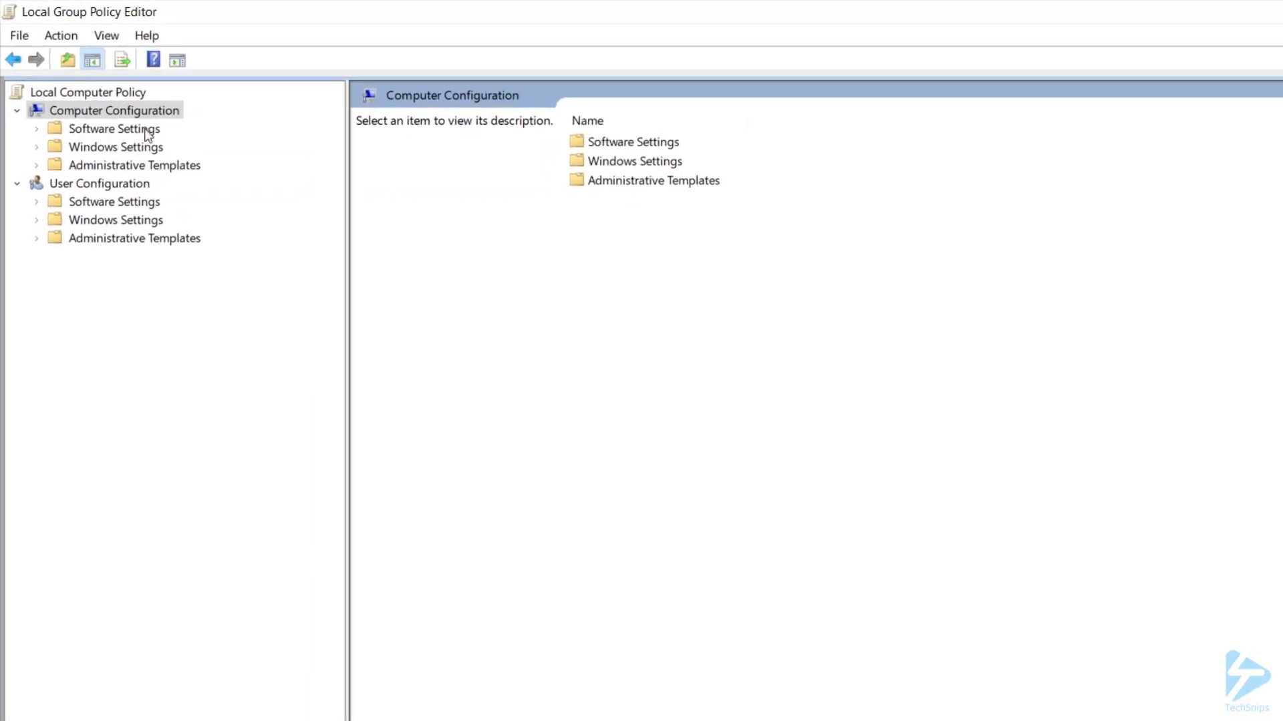
# - Create new Software Restriction Policies under Windows Settings > Security Settings
pyautogui.click(117, 148)
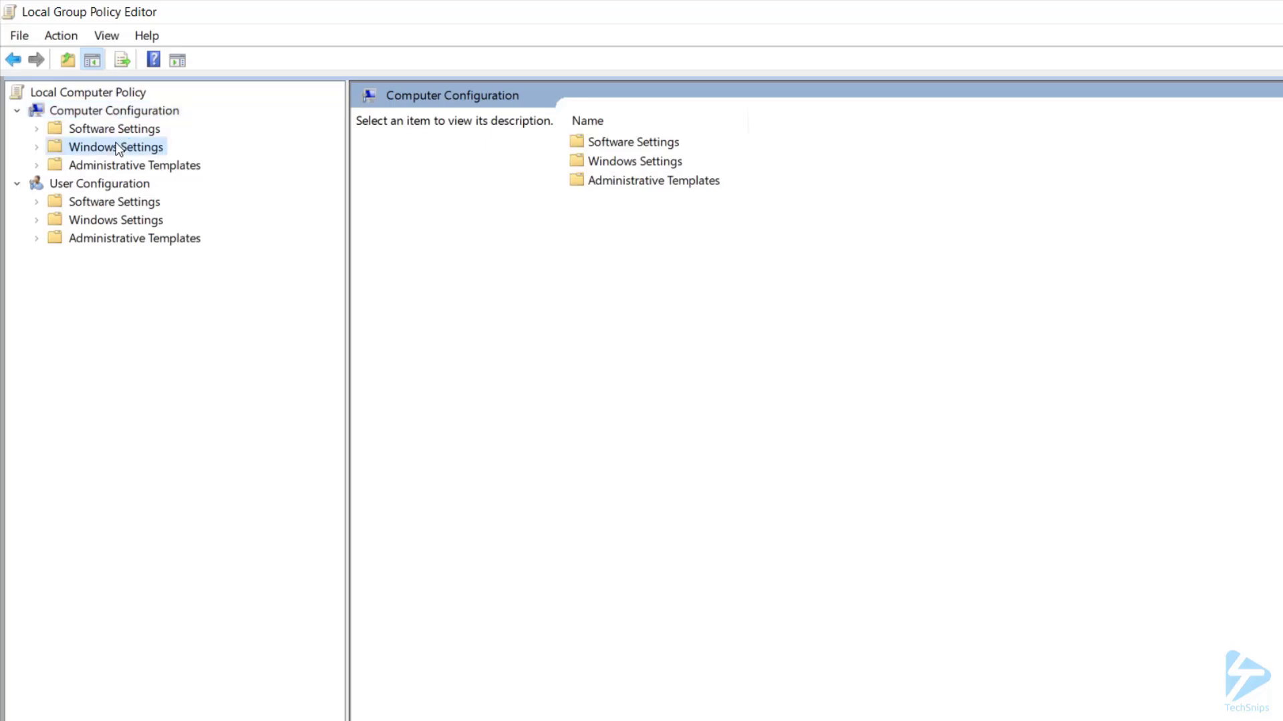
pyautogui.click(37, 147)
pyautogui.click(117, 238)
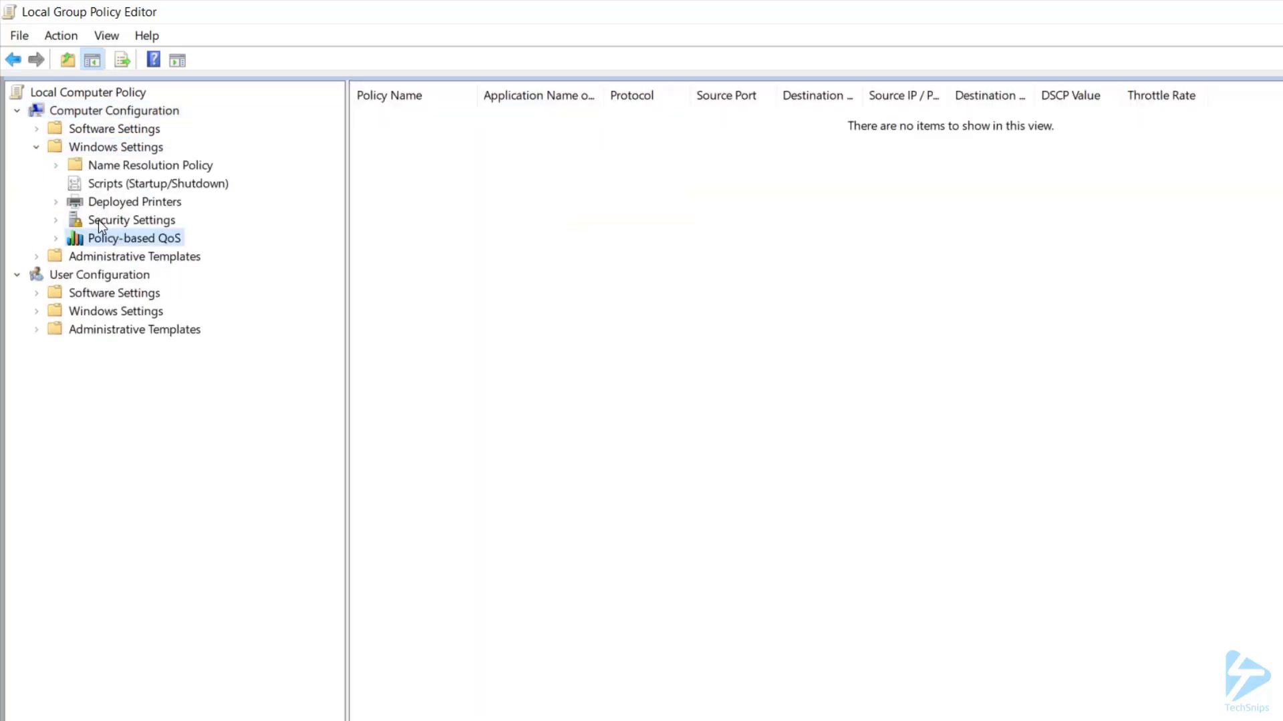
pyautogui.click(100, 220)
pyautogui.click(58, 220)
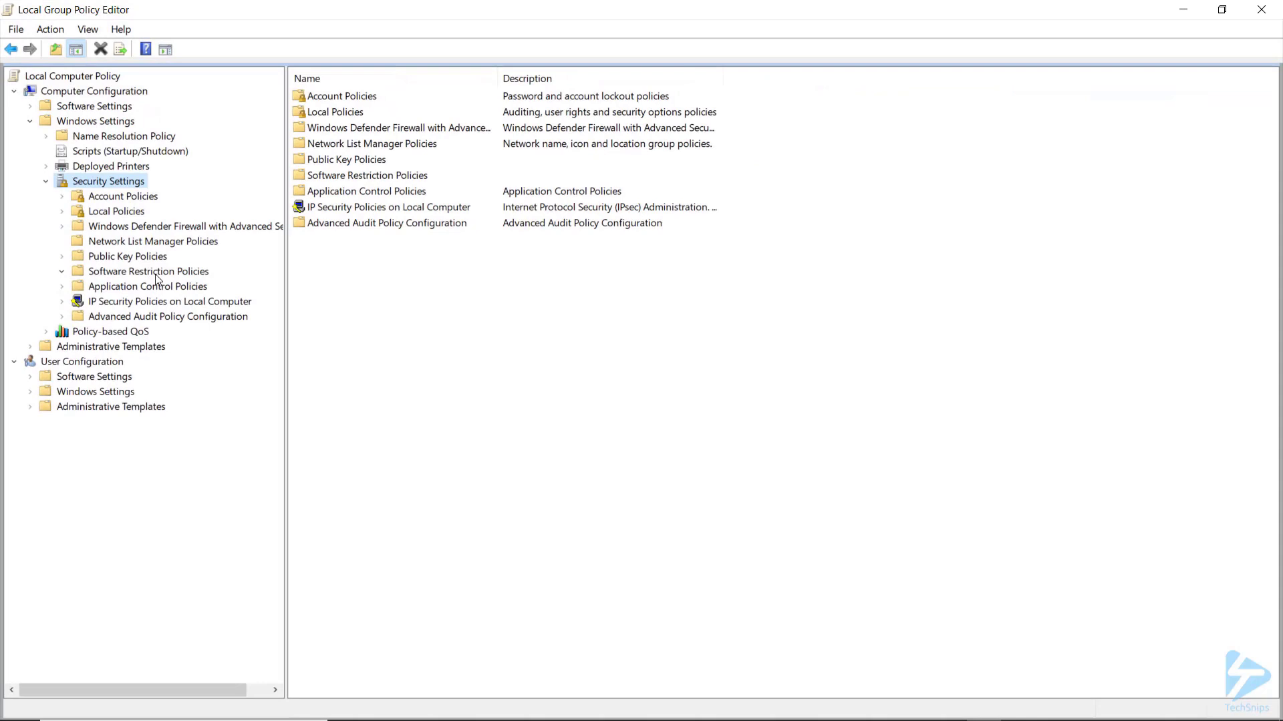
pyautogui.click(171, 305)
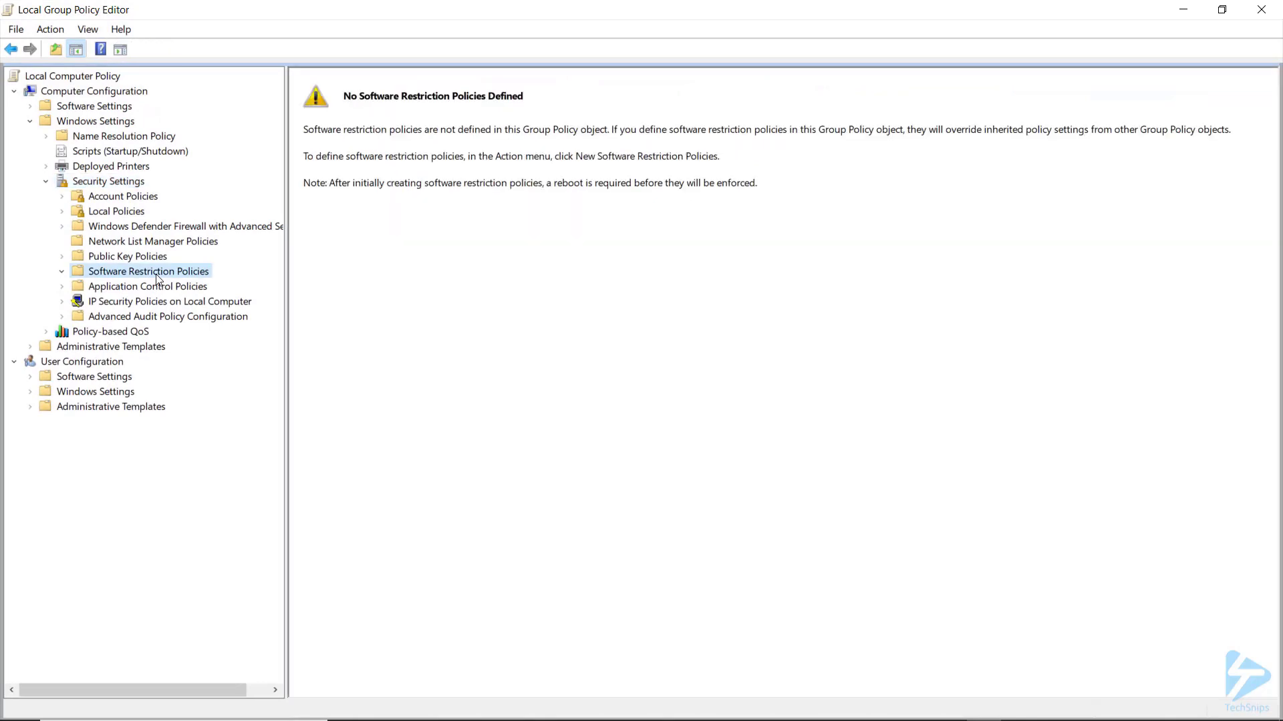
pyautogui.rightClick(156, 275)
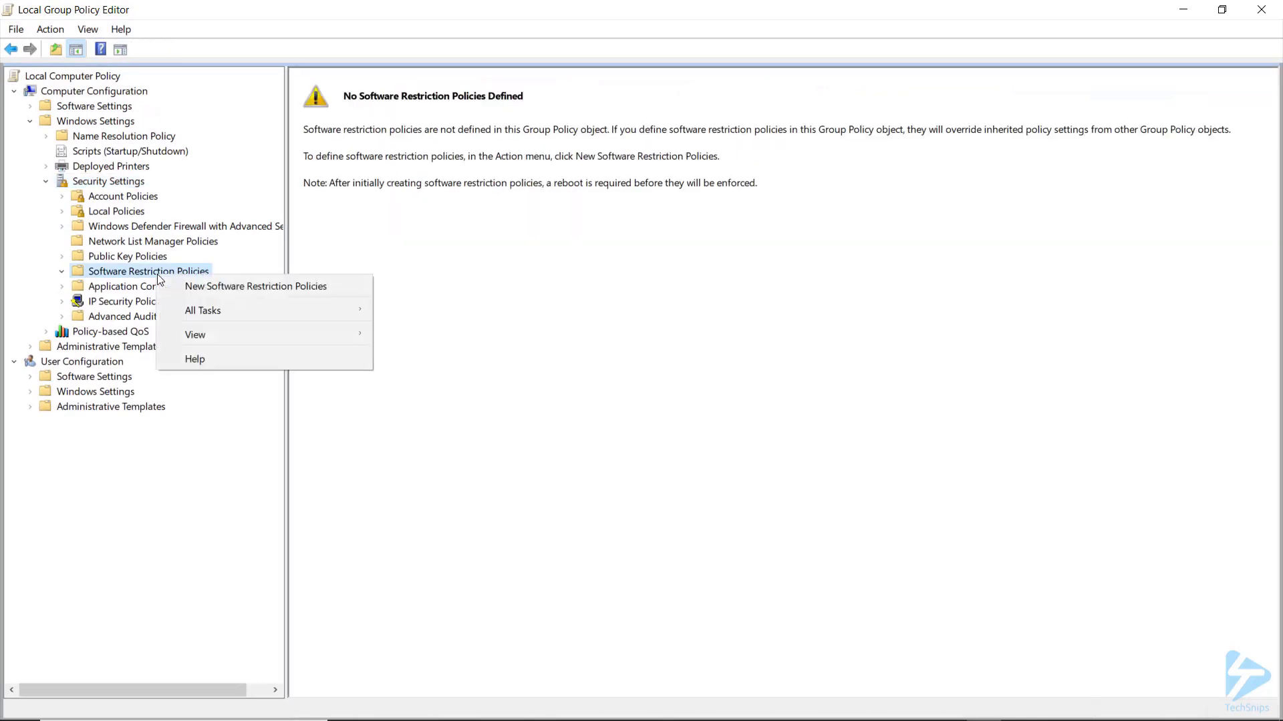
pyautogui.click(211, 287)
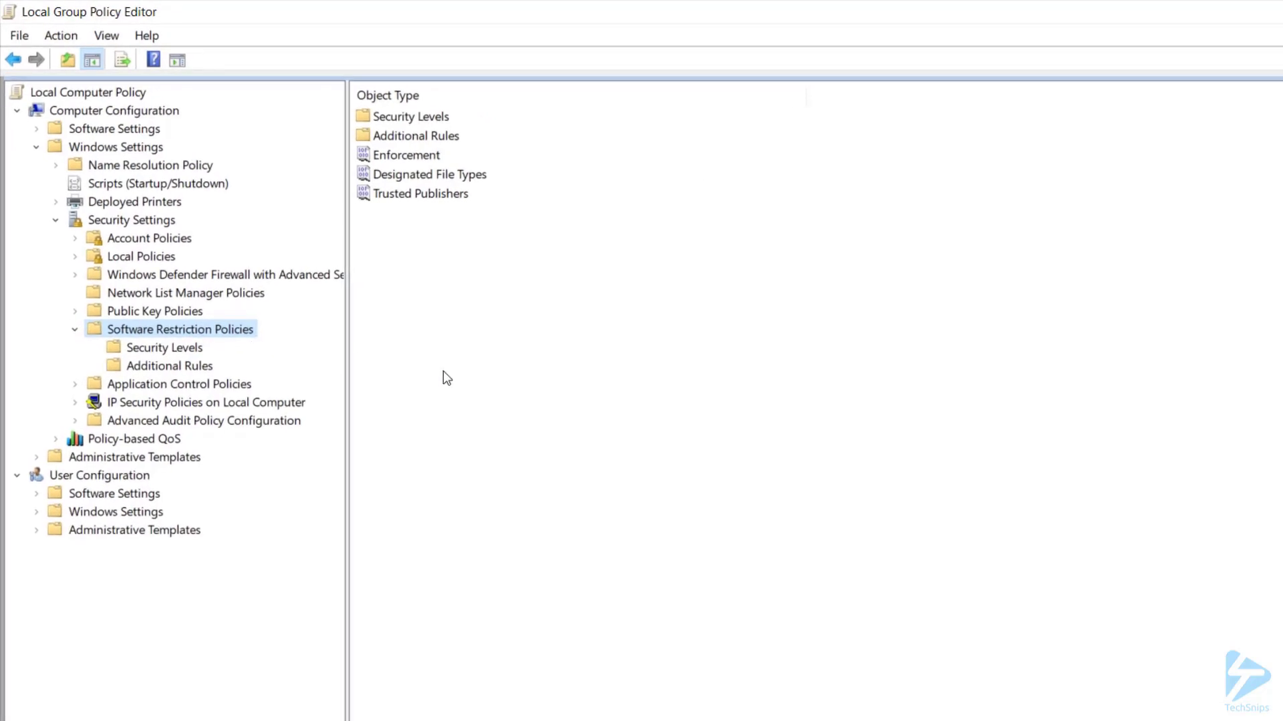
# - Set Enforcement to apply to all users except local administrators
pyautogui.click(409, 155)
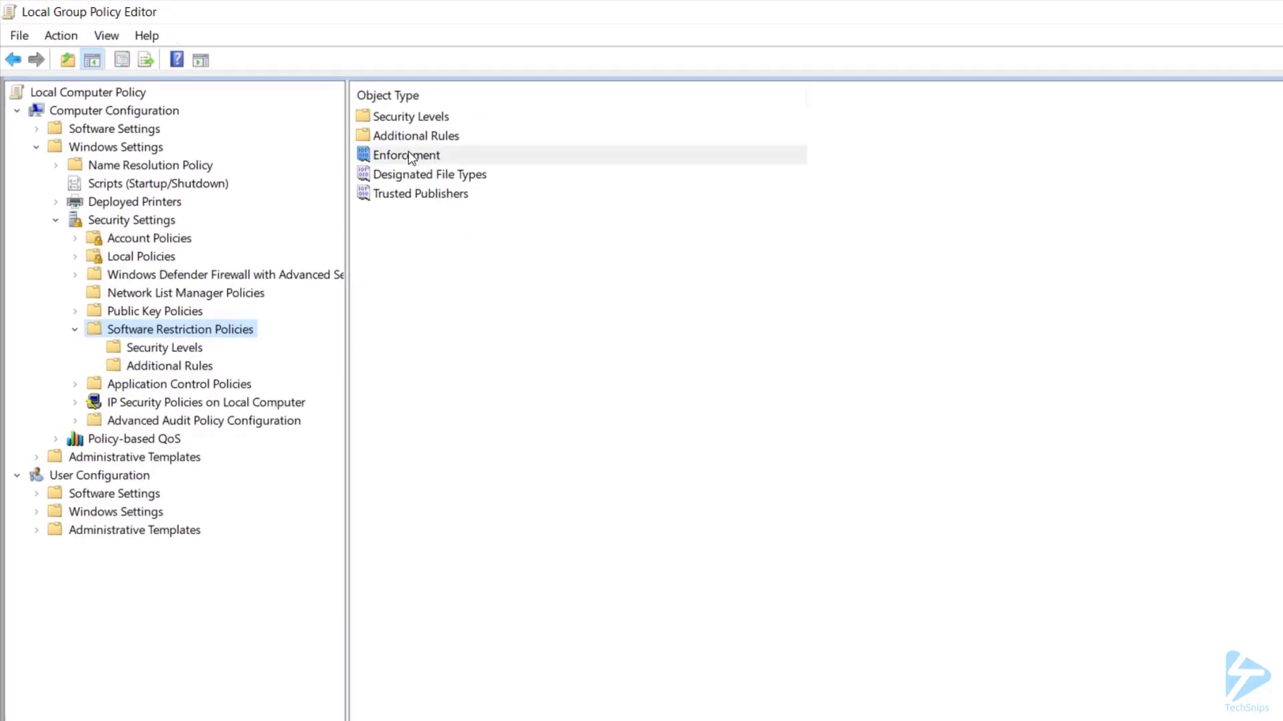
pyautogui.doubleClick(409, 155)
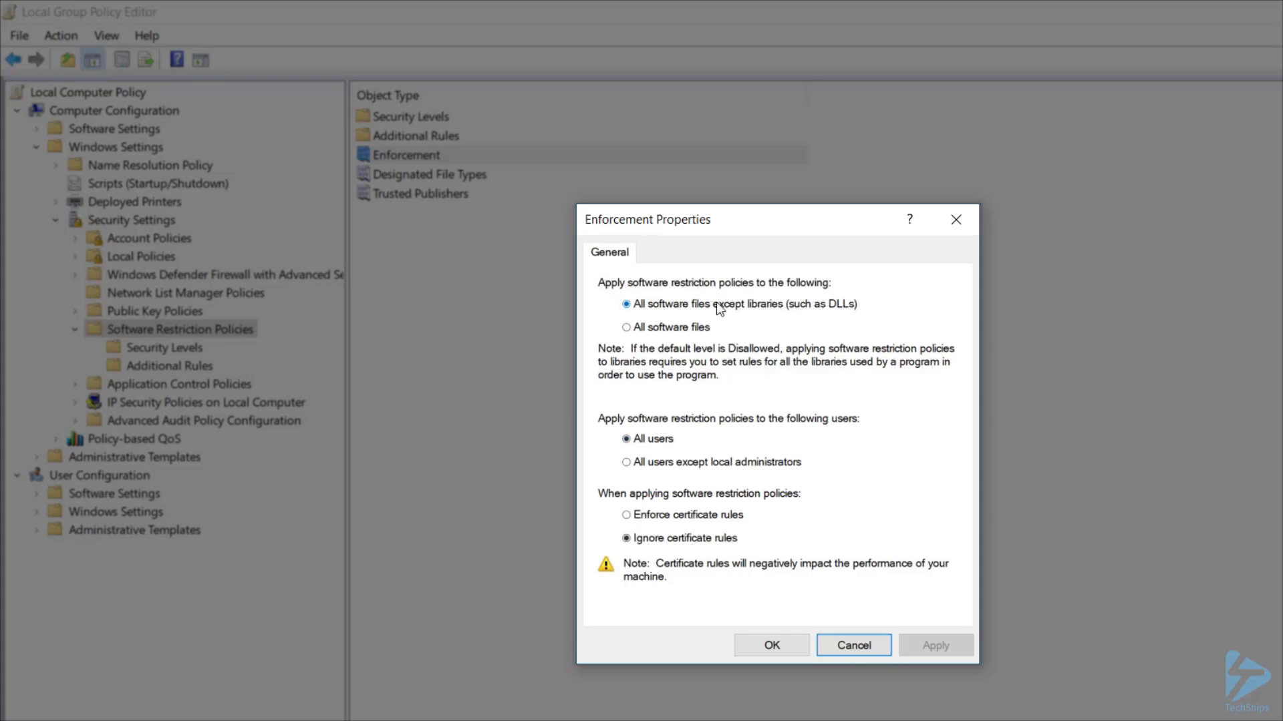
pyautogui.click(731, 462)
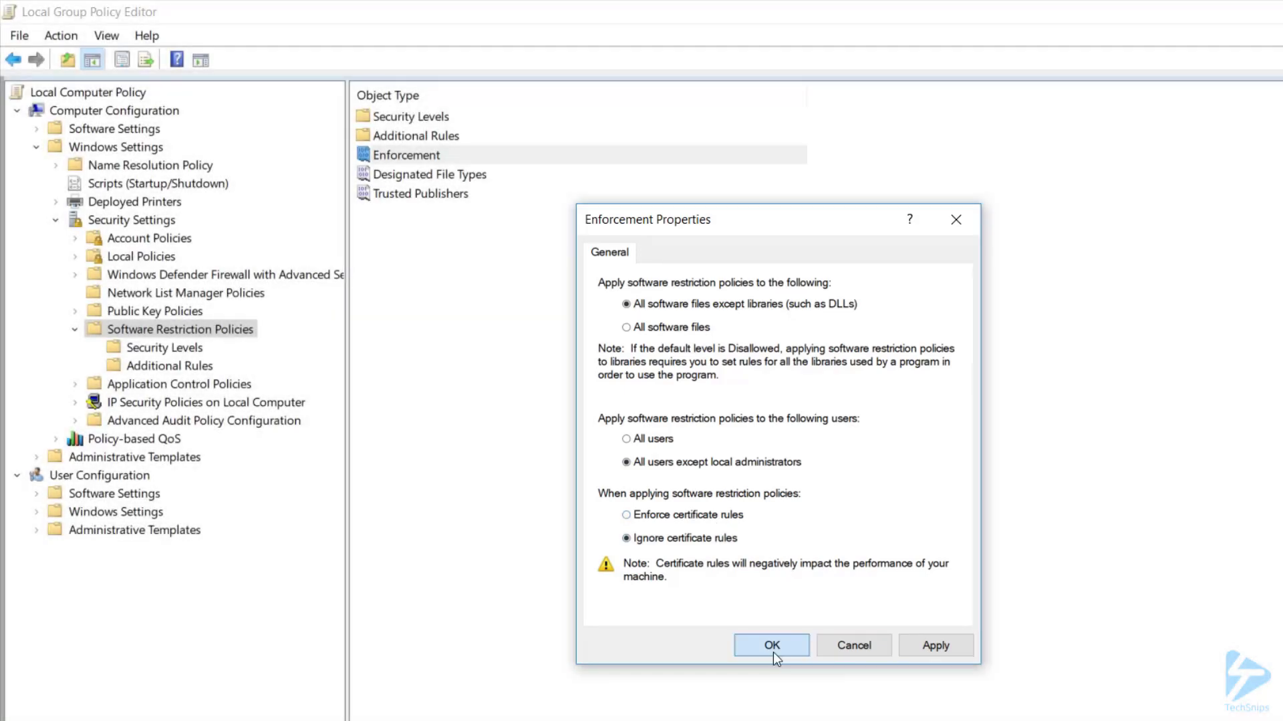
pyautogui.click(773, 647)
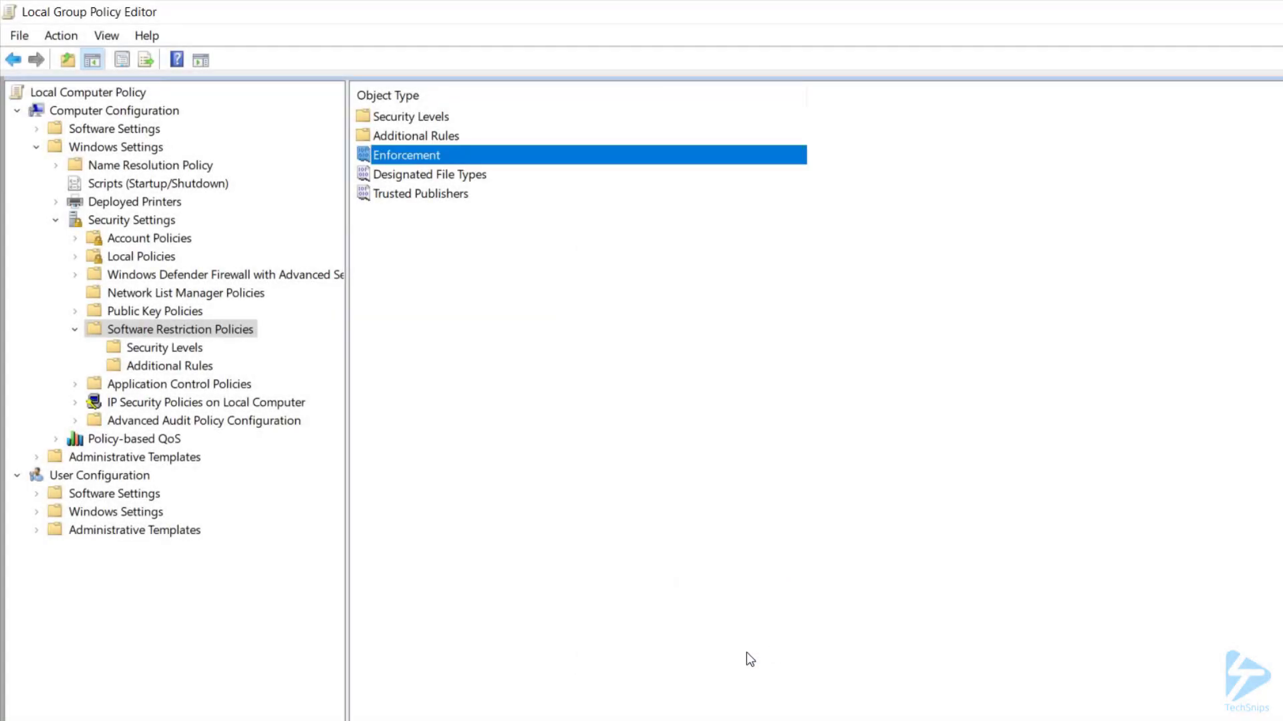
# - Remove the LNK Shortcut file type from Designated File Types
pyautogui.doubleClick(455, 175)
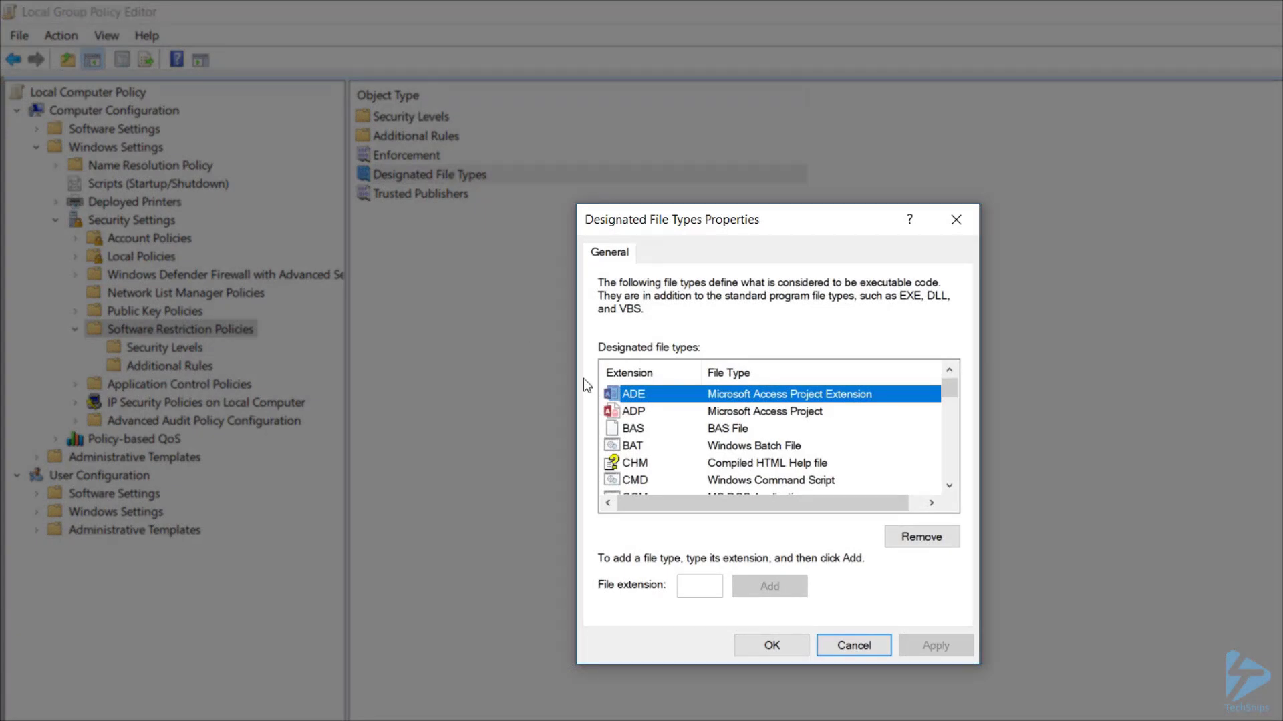
pyautogui.press('l')
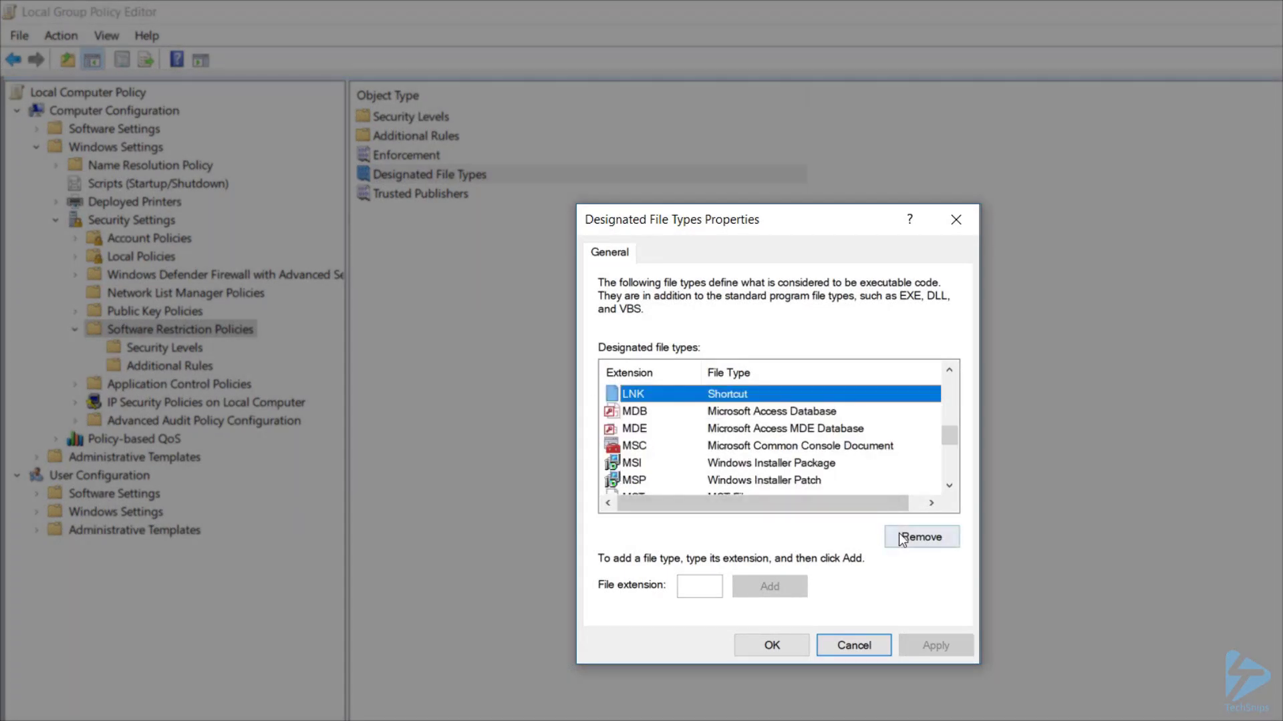
pyautogui.click(902, 536)
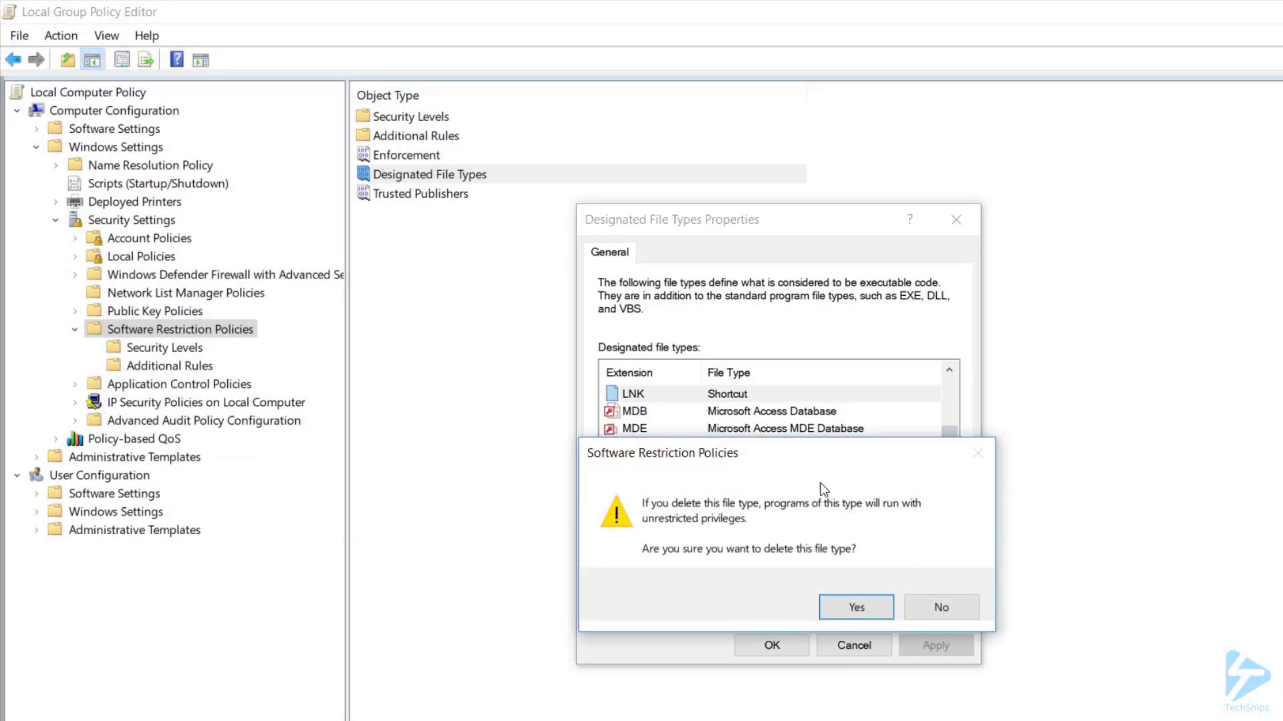
pyautogui.click(844, 610)
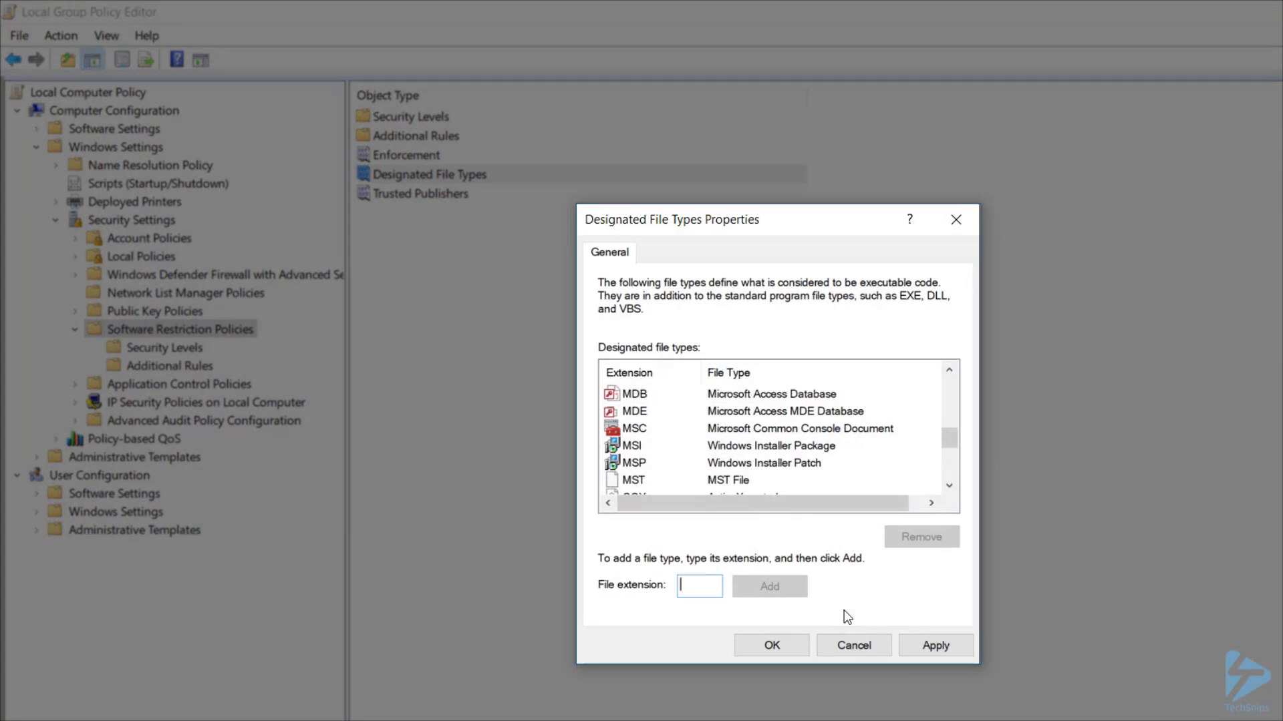
# - Add the ps1 extension as a designated file type and apply the change
pyautogui.click(742, 466)
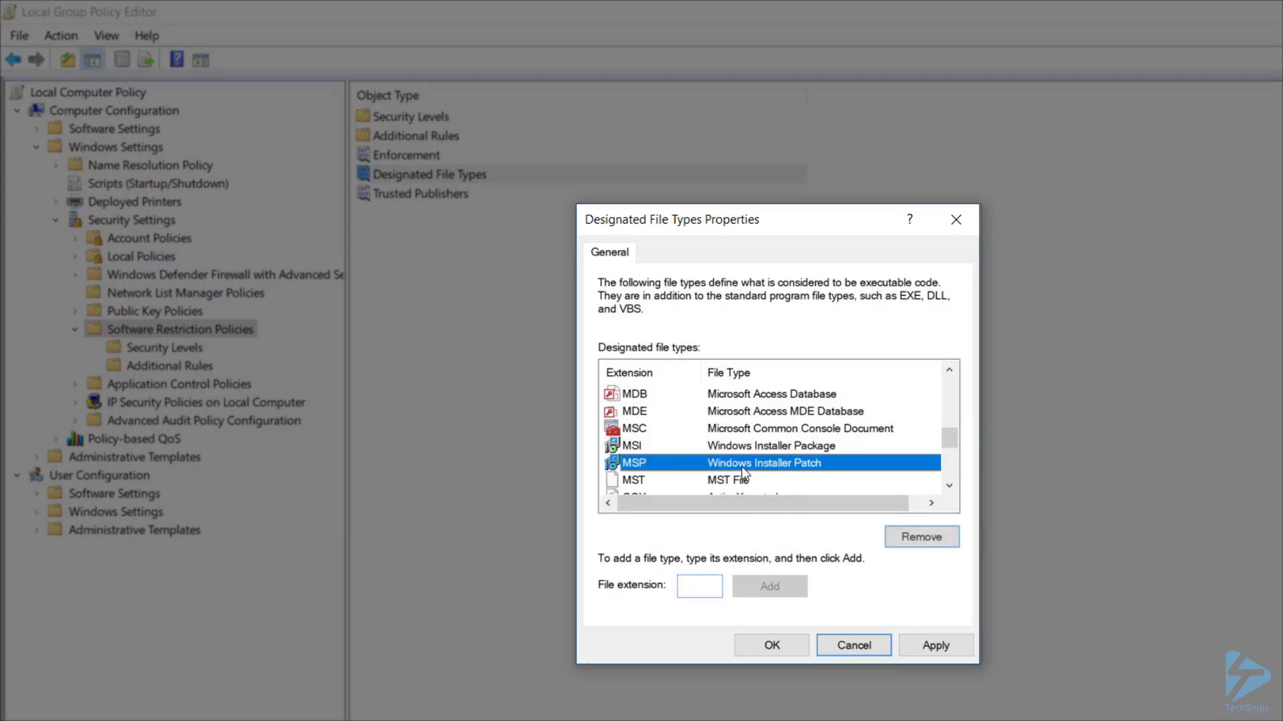
pyautogui.scroll(-2, 742, 467)
pyautogui.scroll(4, 741, 466)
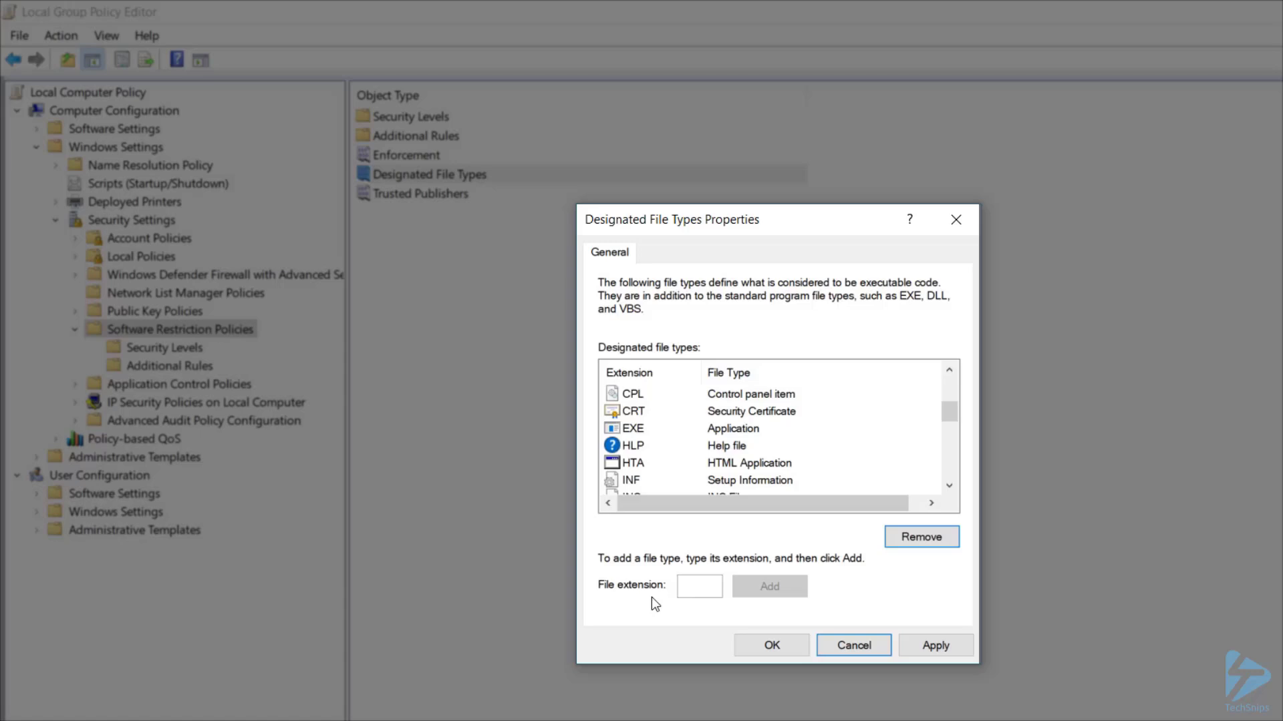
pyautogui.click(704, 593)
pyautogui.write('pdf')
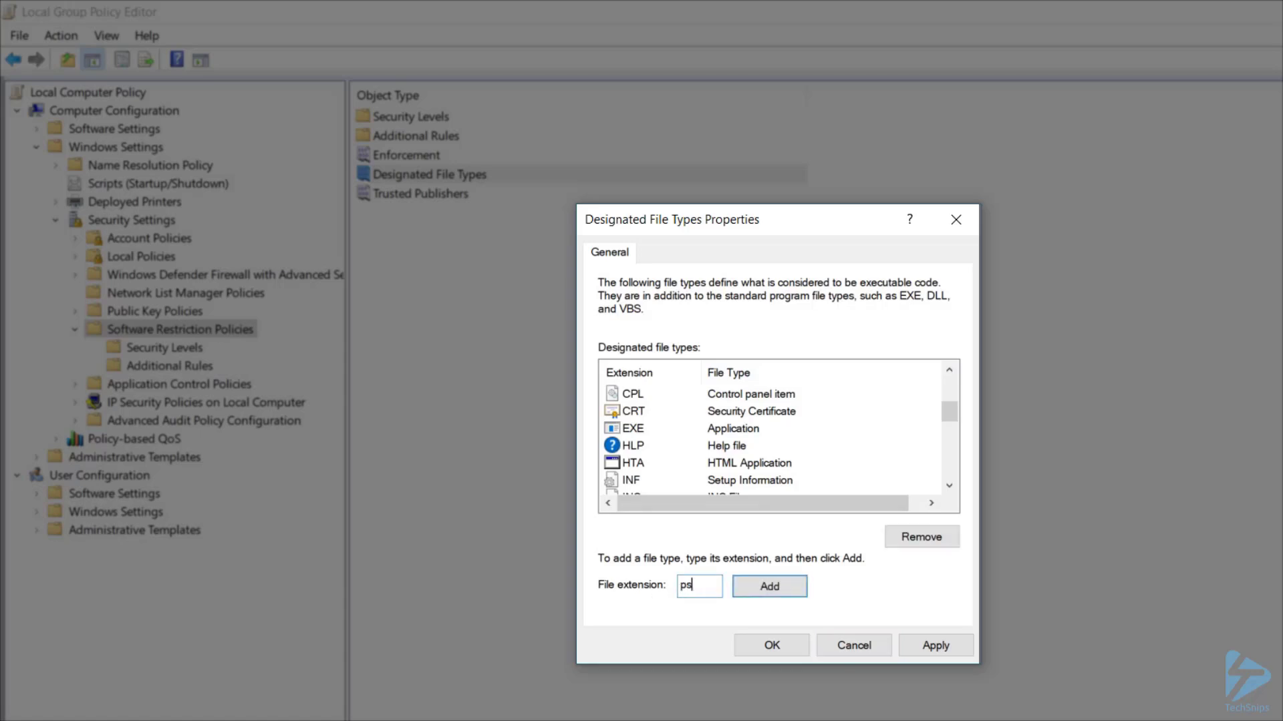
pyautogui.click(765, 591)
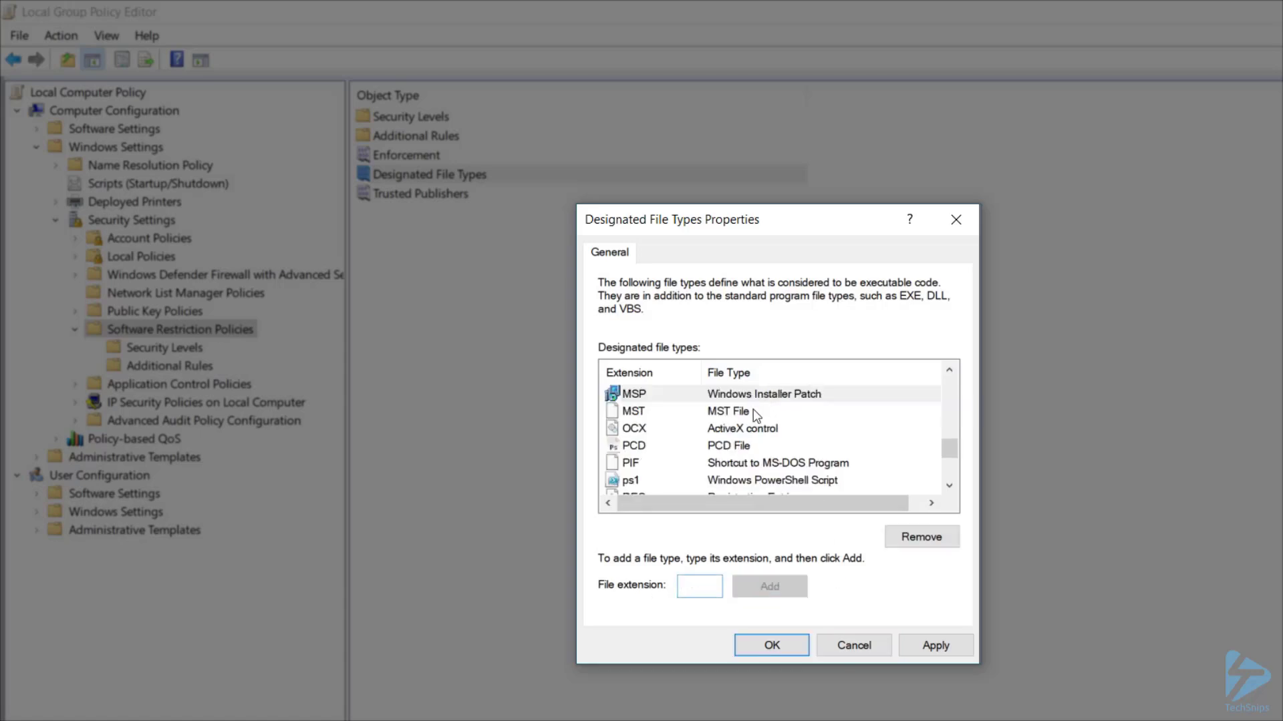
pyautogui.click(753, 482)
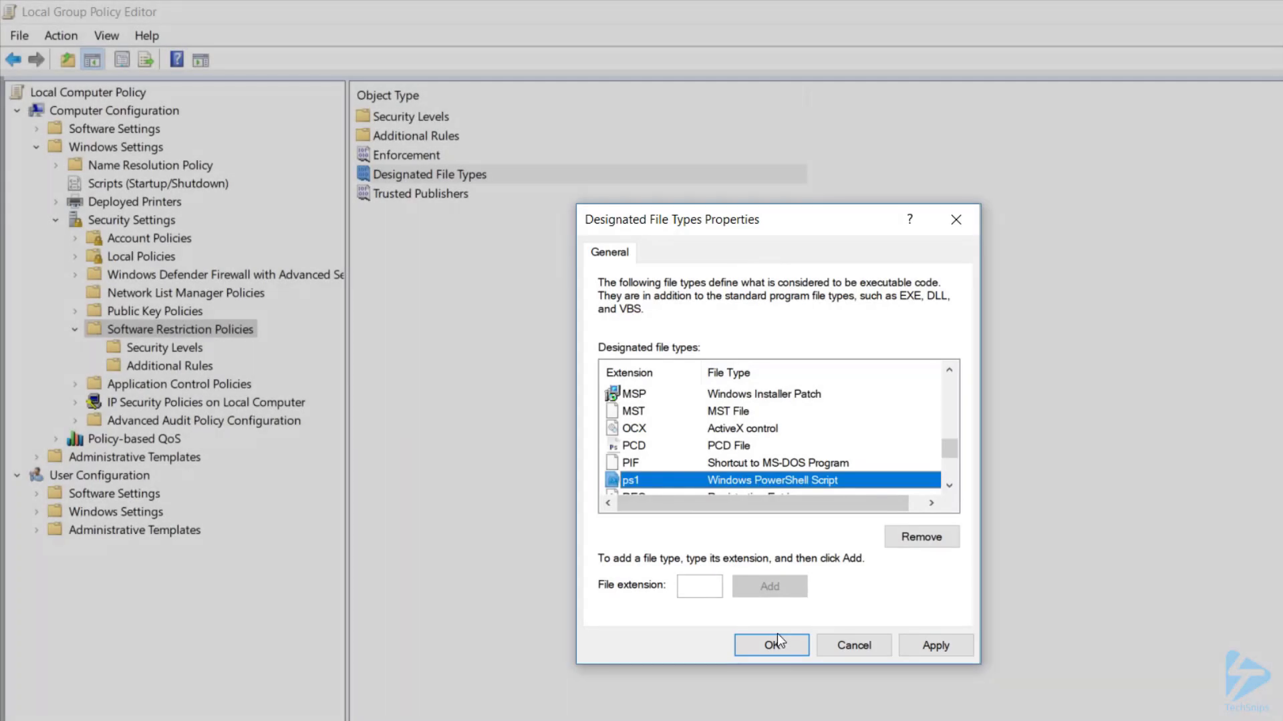
pyautogui.click(773, 644)
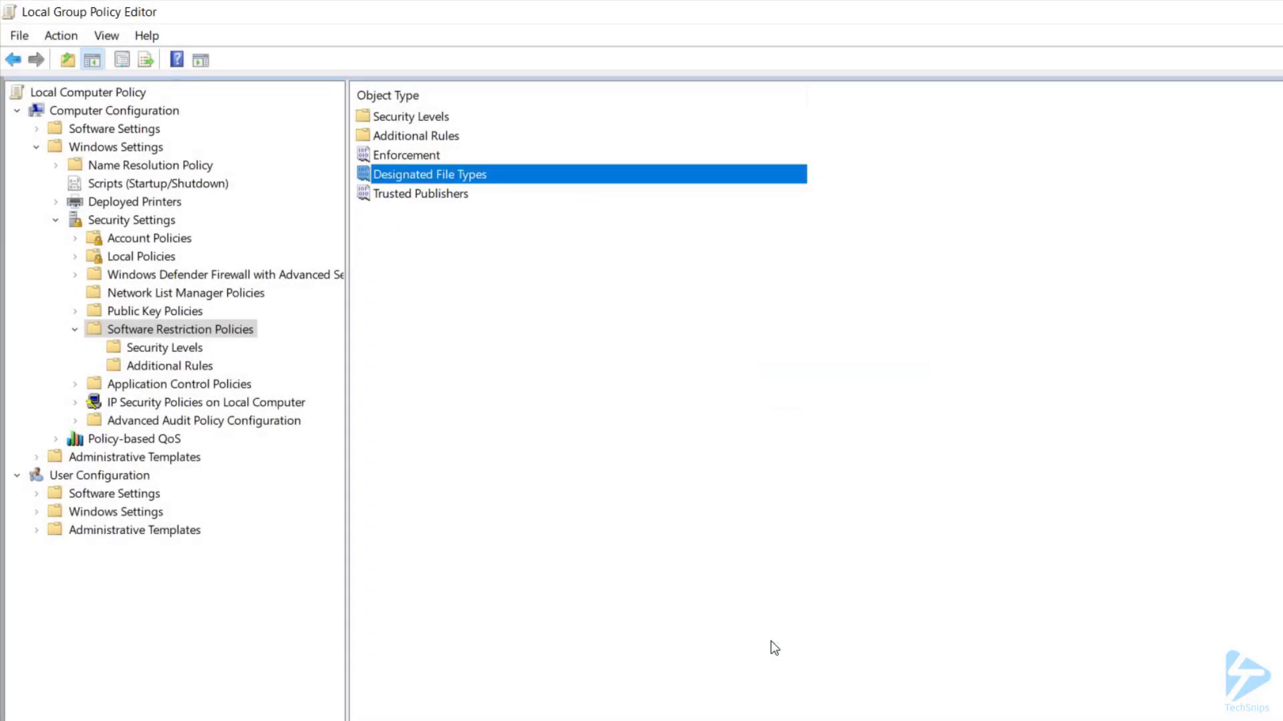
# - Set Disallowed as the default security level, confirming the more restrictive setting
pyautogui.doubleClick(407, 115)
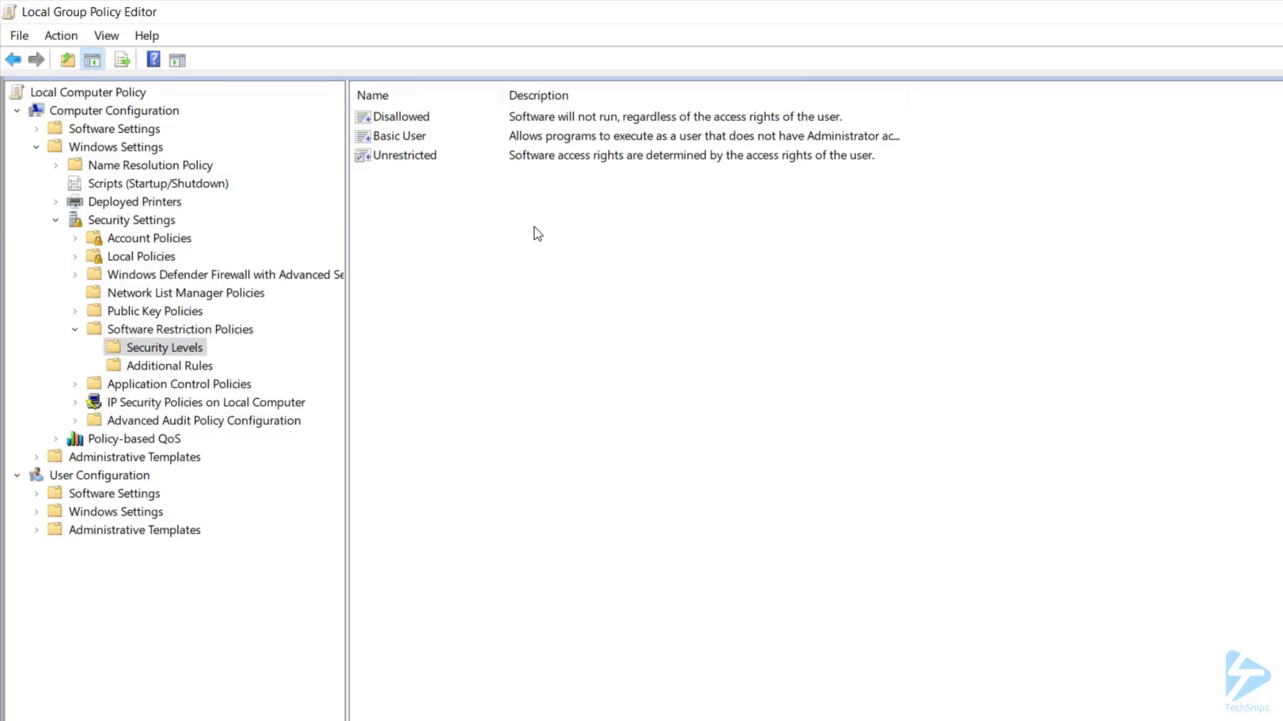
pyautogui.doubleClick(427, 119)
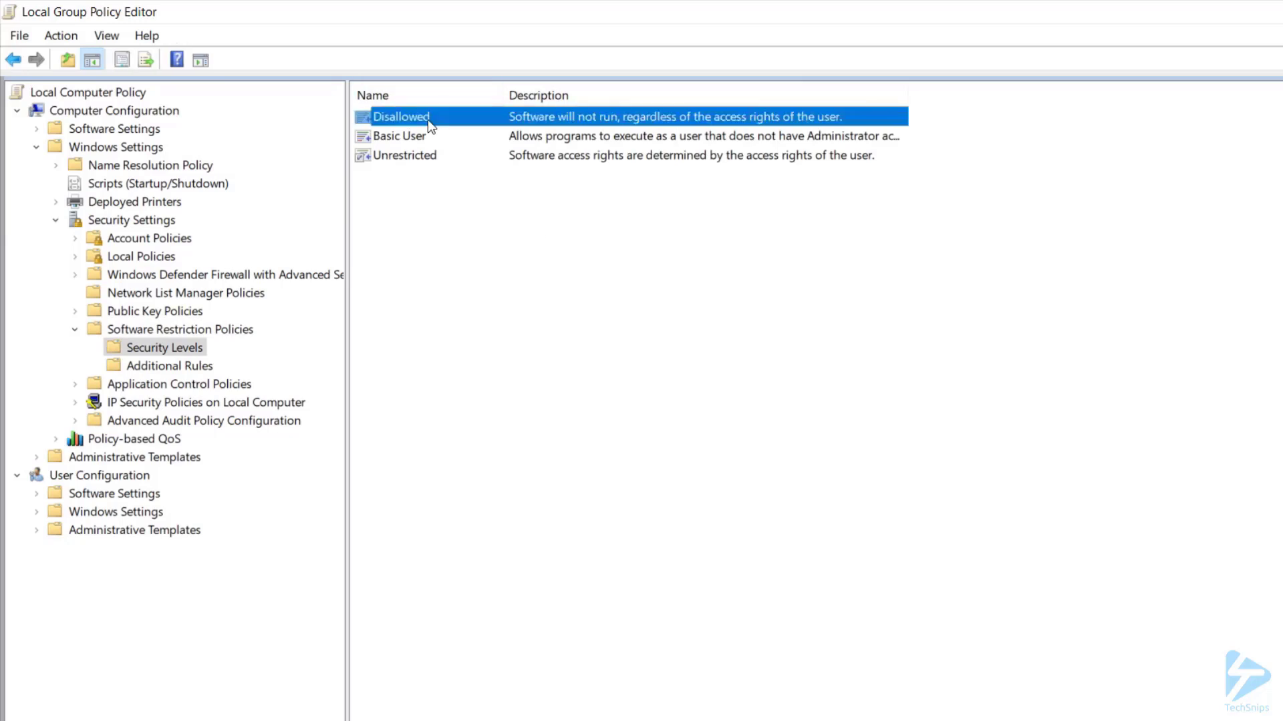
pyautogui.click(878, 539)
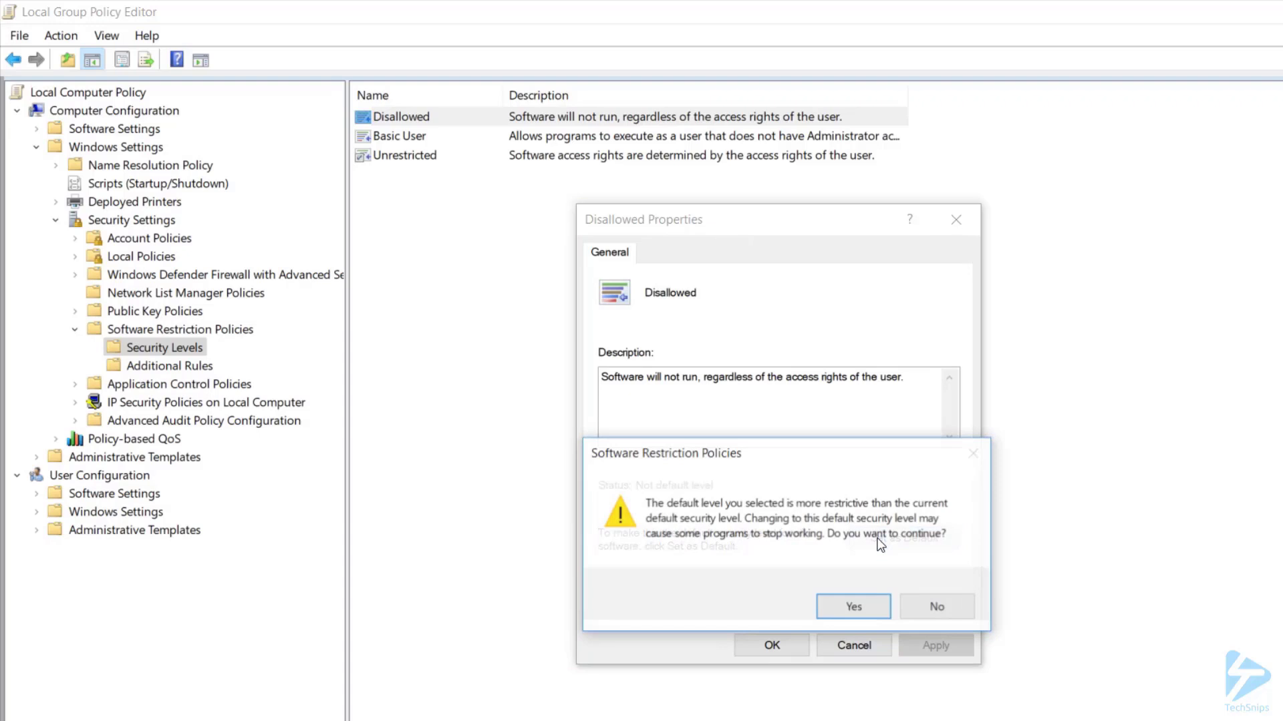
pyautogui.click(836, 599)
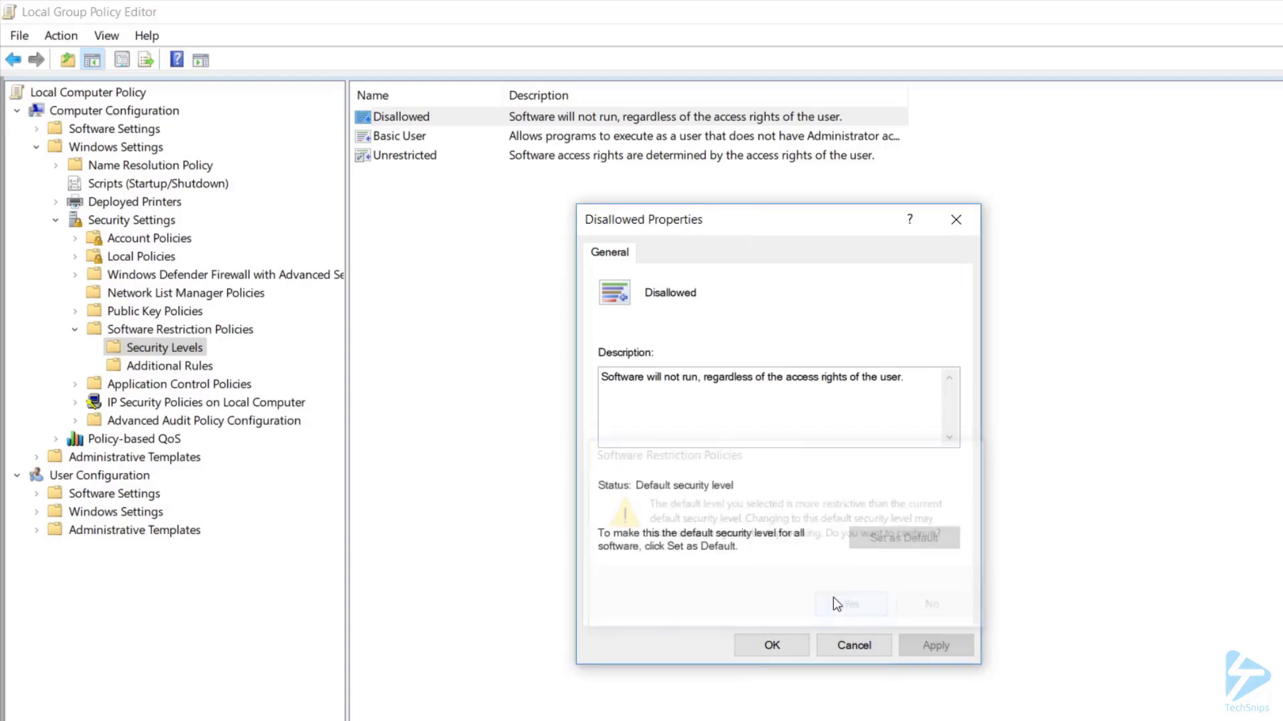
pyautogui.click(753, 645)
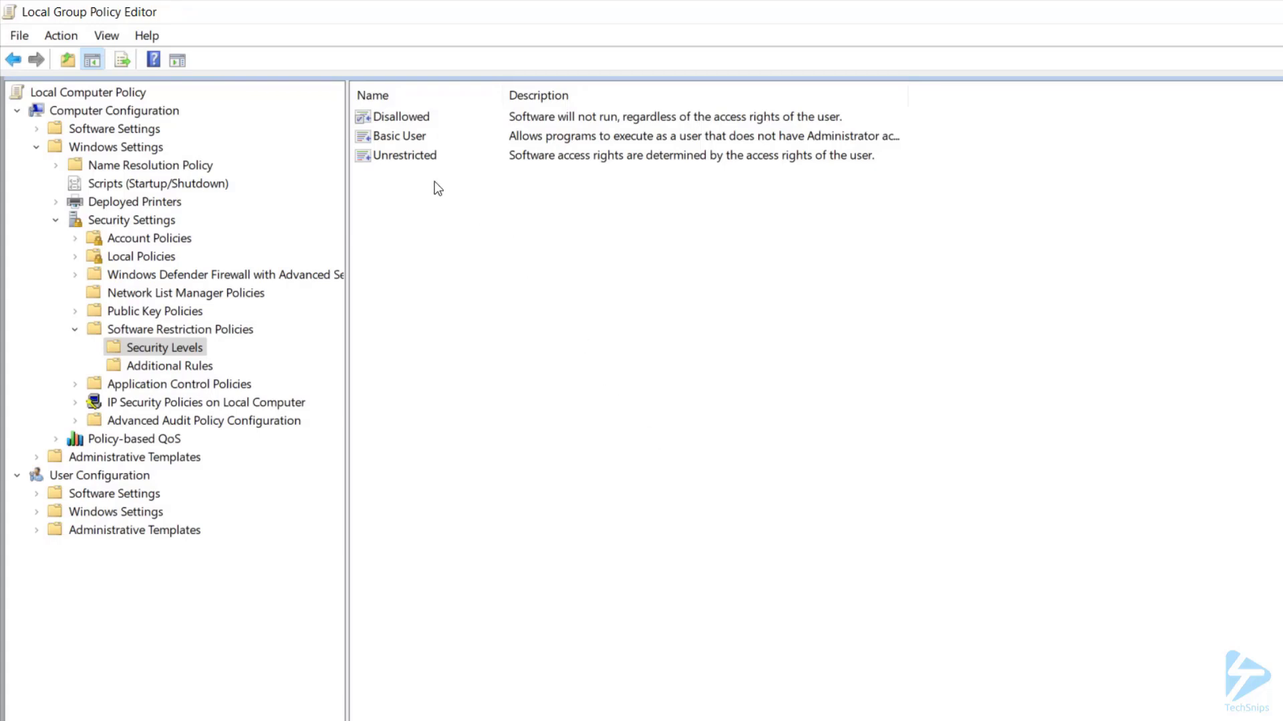
# - Check the Unrestricted level, then view Additional Rules with the SystemRoot and ProgramFilesDir path rules
pyautogui.click(416, 160)
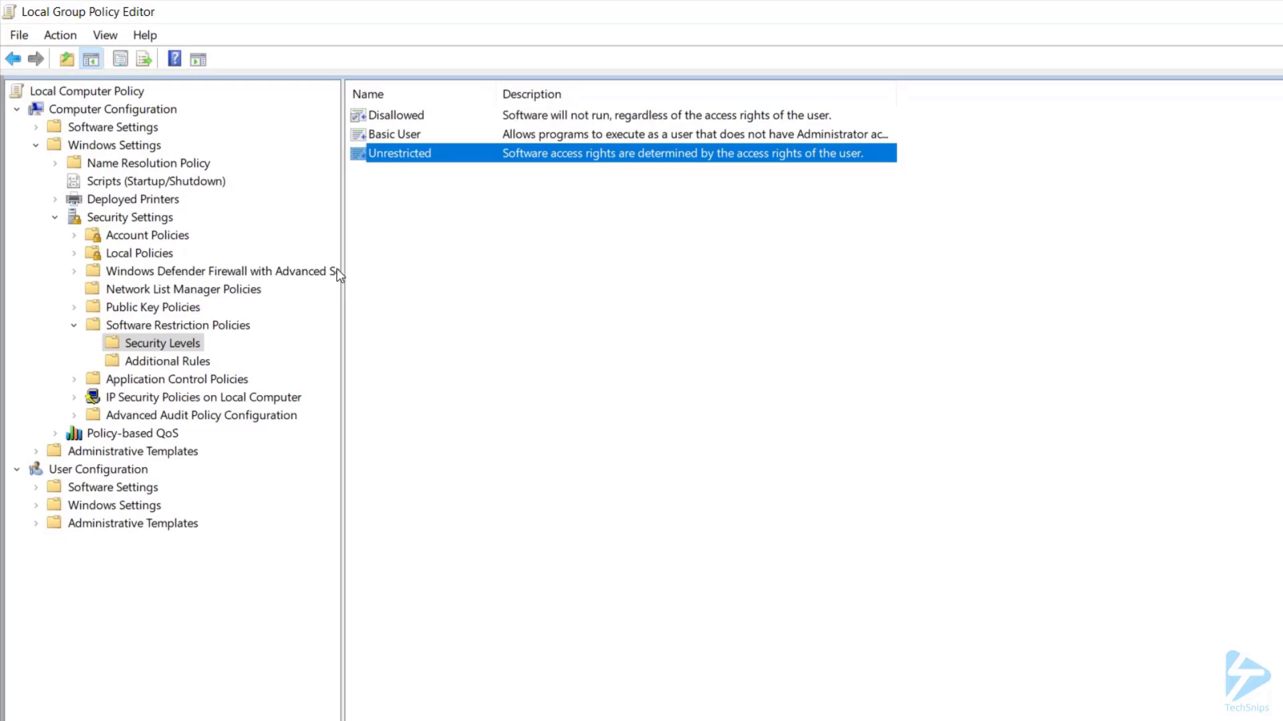
pyautogui.click(170, 366)
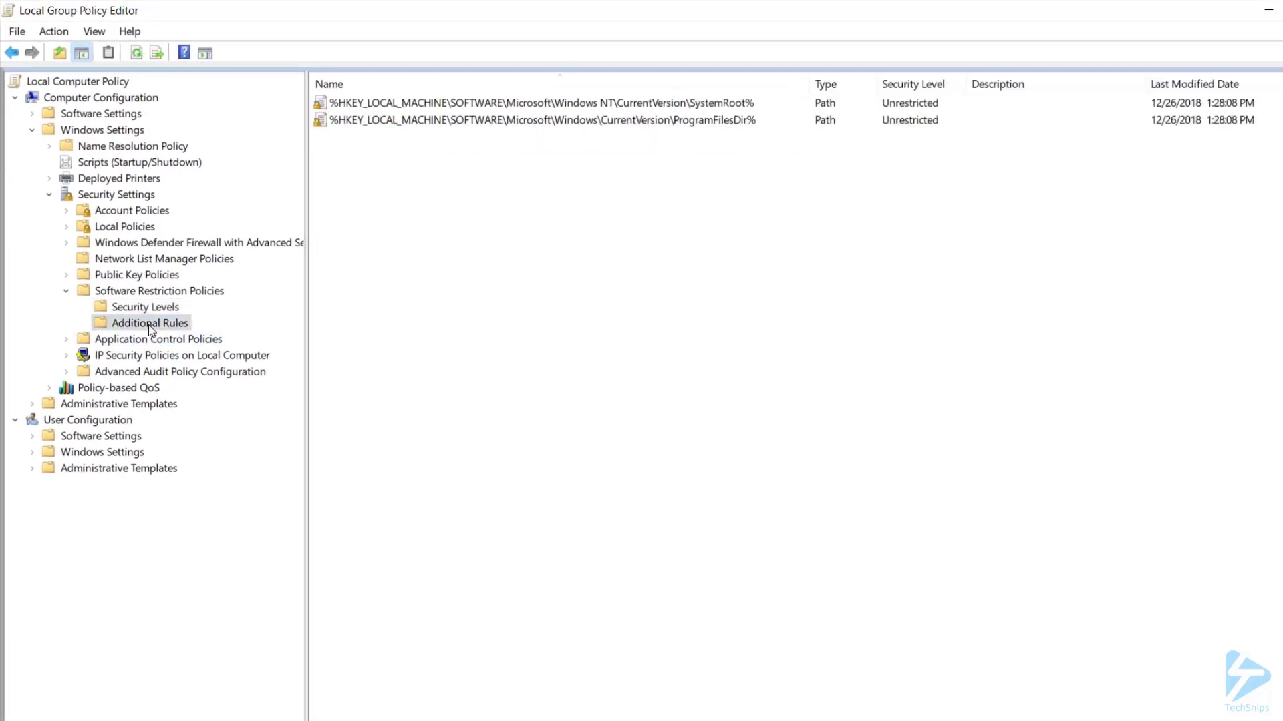
# - Add an Unrestricted path rule for c:\program files (x86)
pyautogui.rightClick(389, 301)
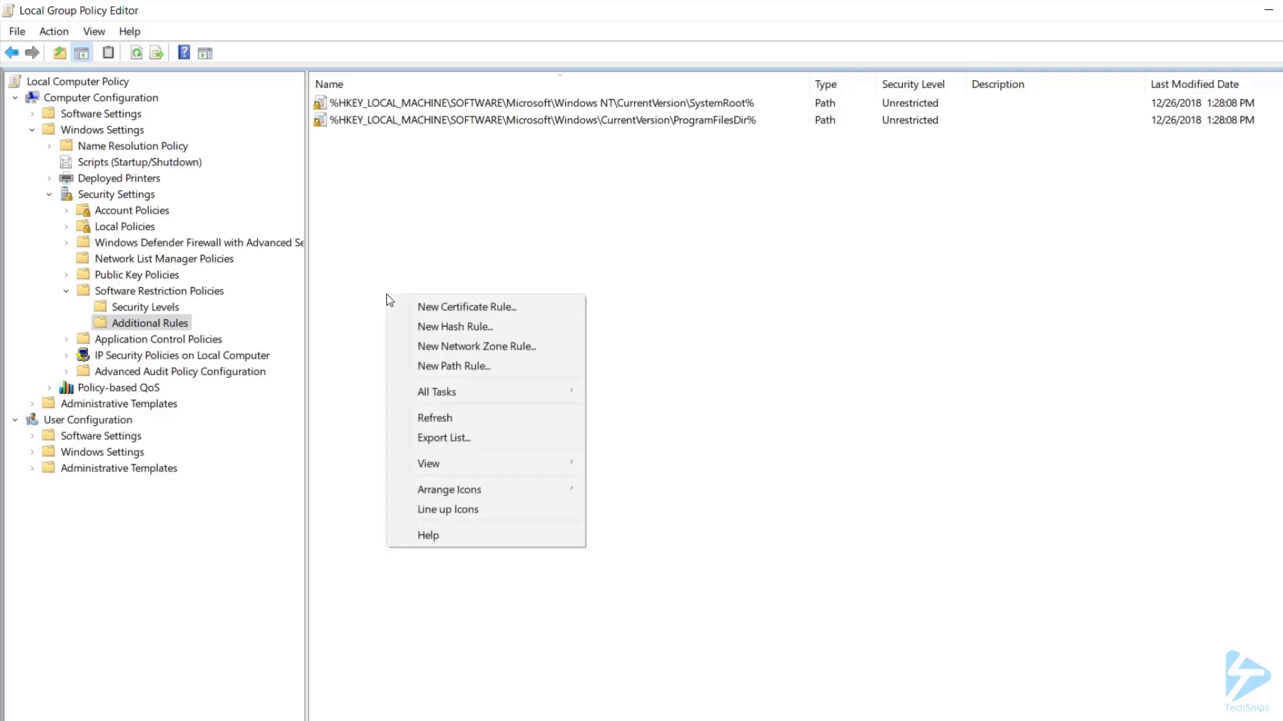
pyautogui.click(508, 374)
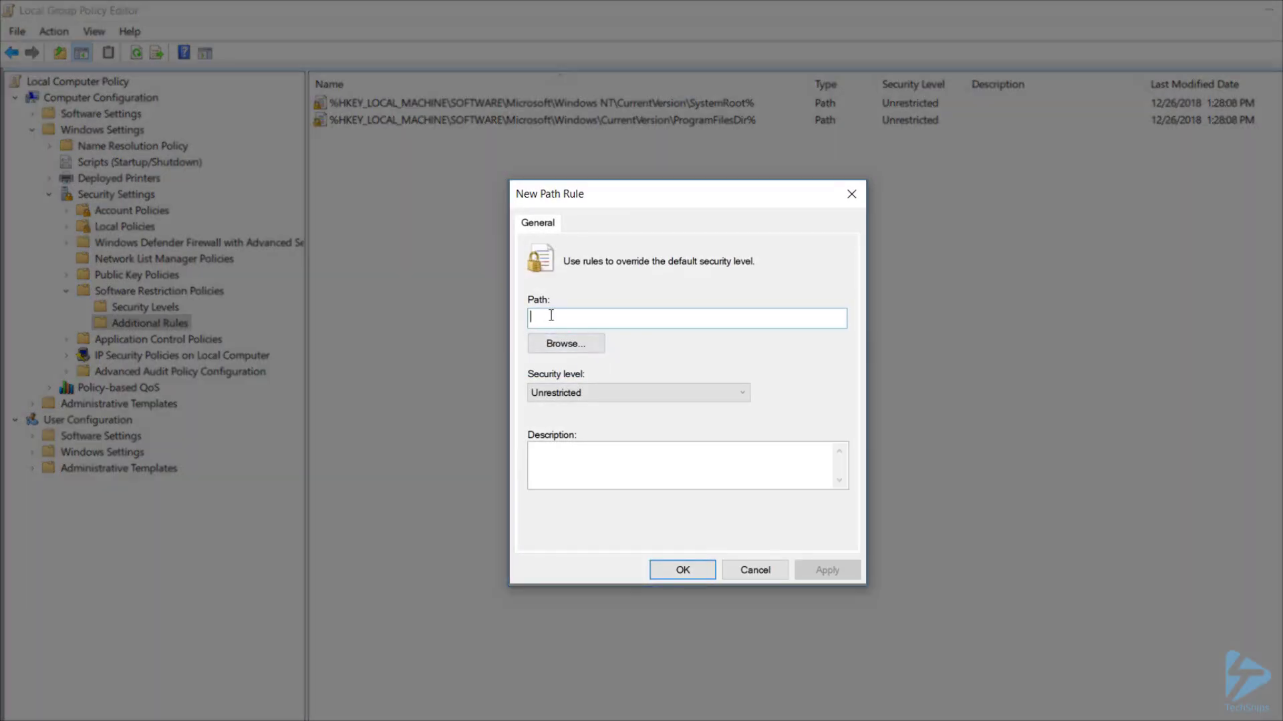
pyautogui.write('c:\\program files (x86)')
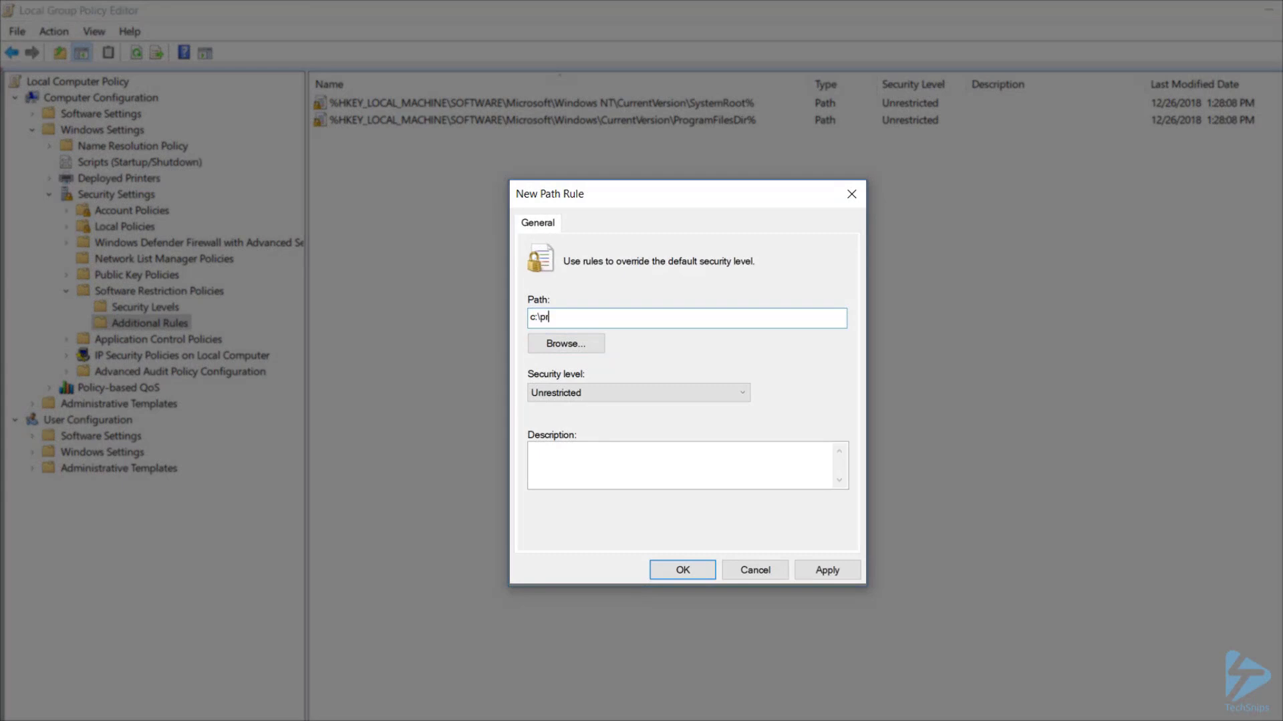
pyautogui.click(576, 393)
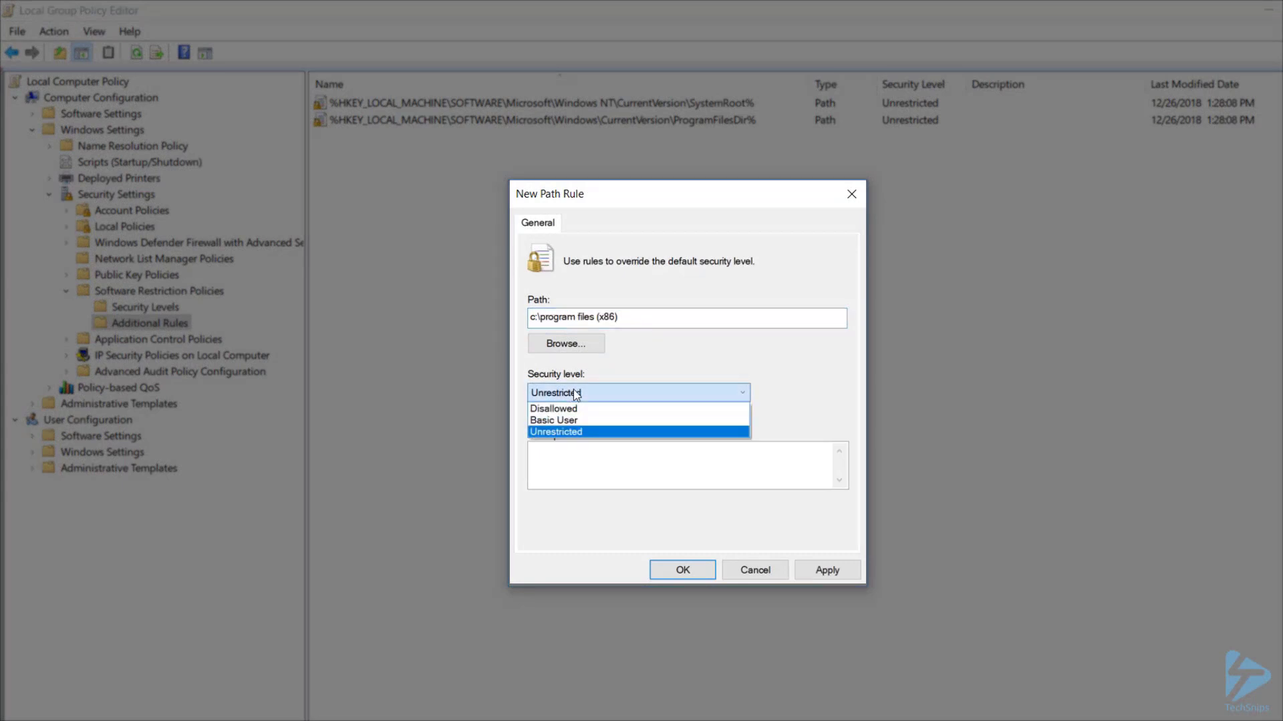
pyautogui.click(575, 392)
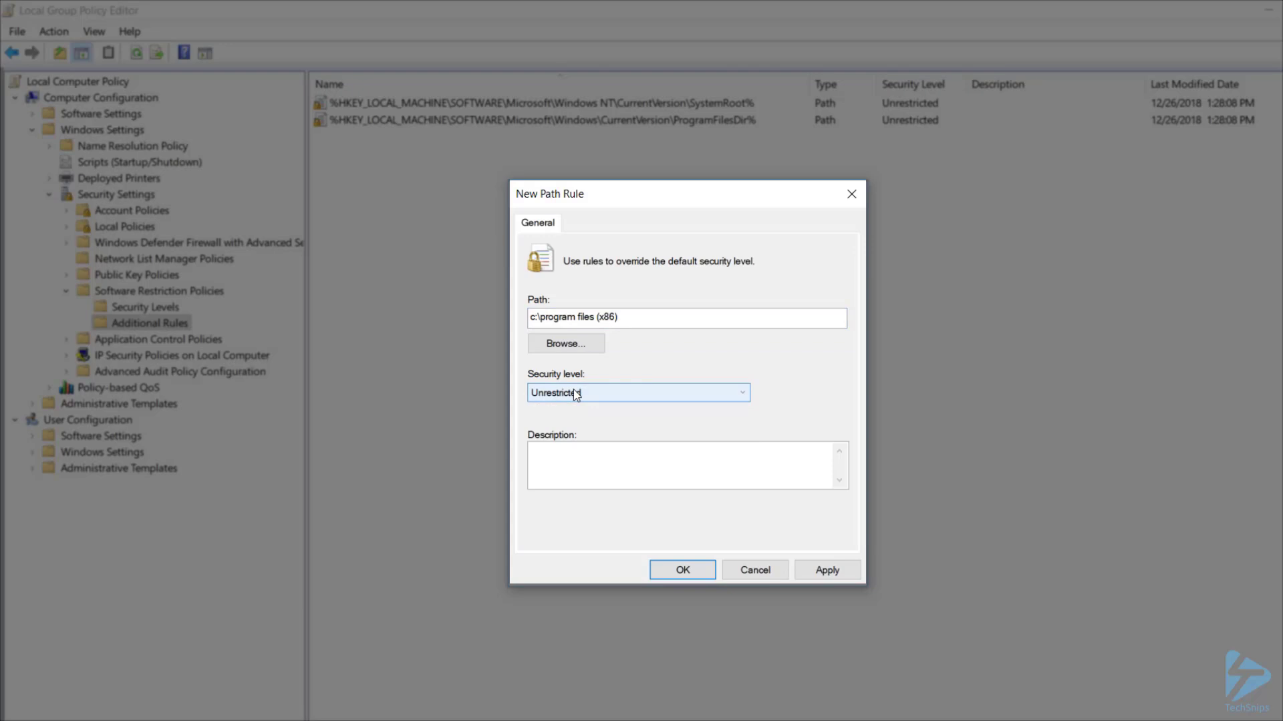
pyautogui.click(576, 395)
pyautogui.click(581, 399)
pyautogui.click(594, 460)
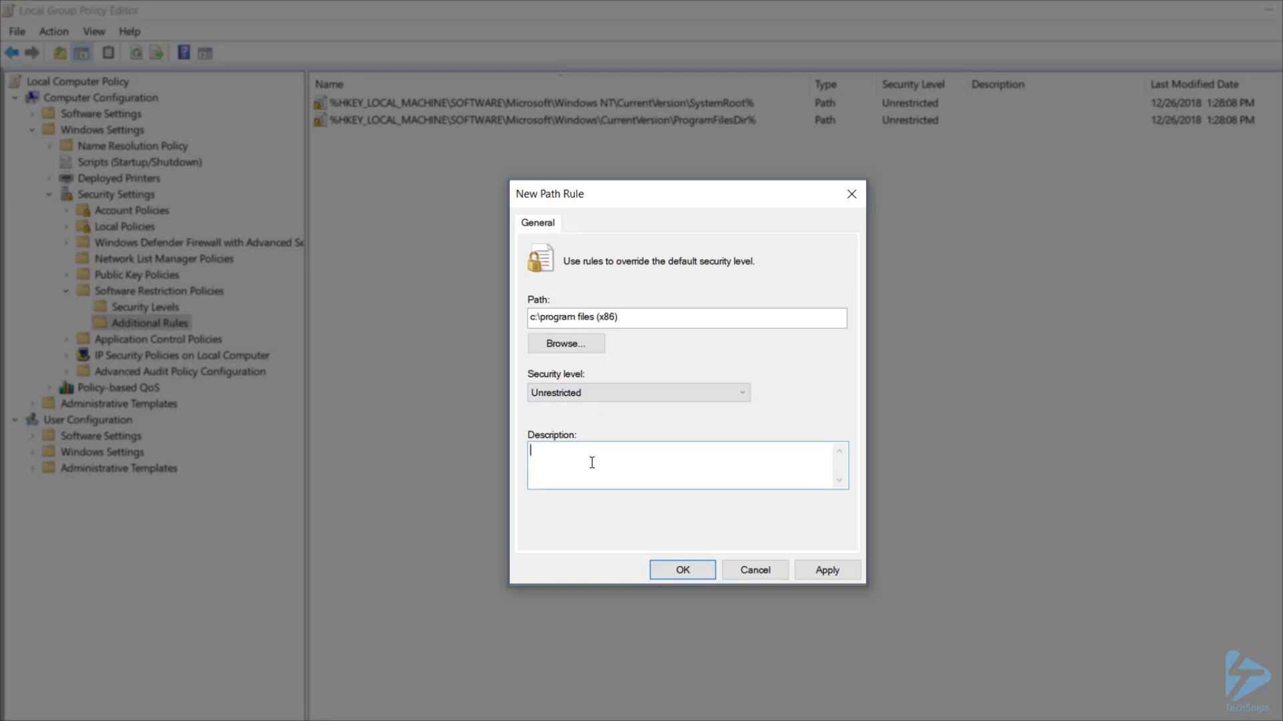
pyautogui.click(689, 565)
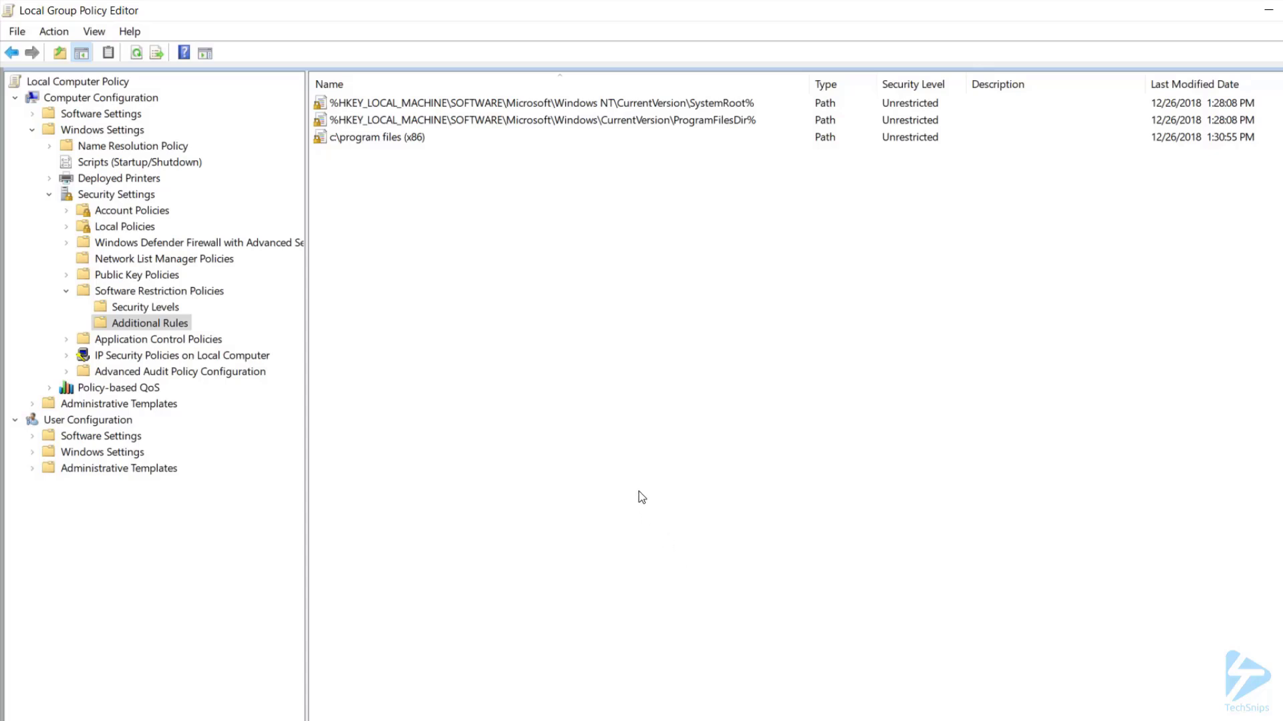
# - Bring up the Additional Rules context menu and dismiss it without adding a rule
pyautogui.rightClick(607, 433)
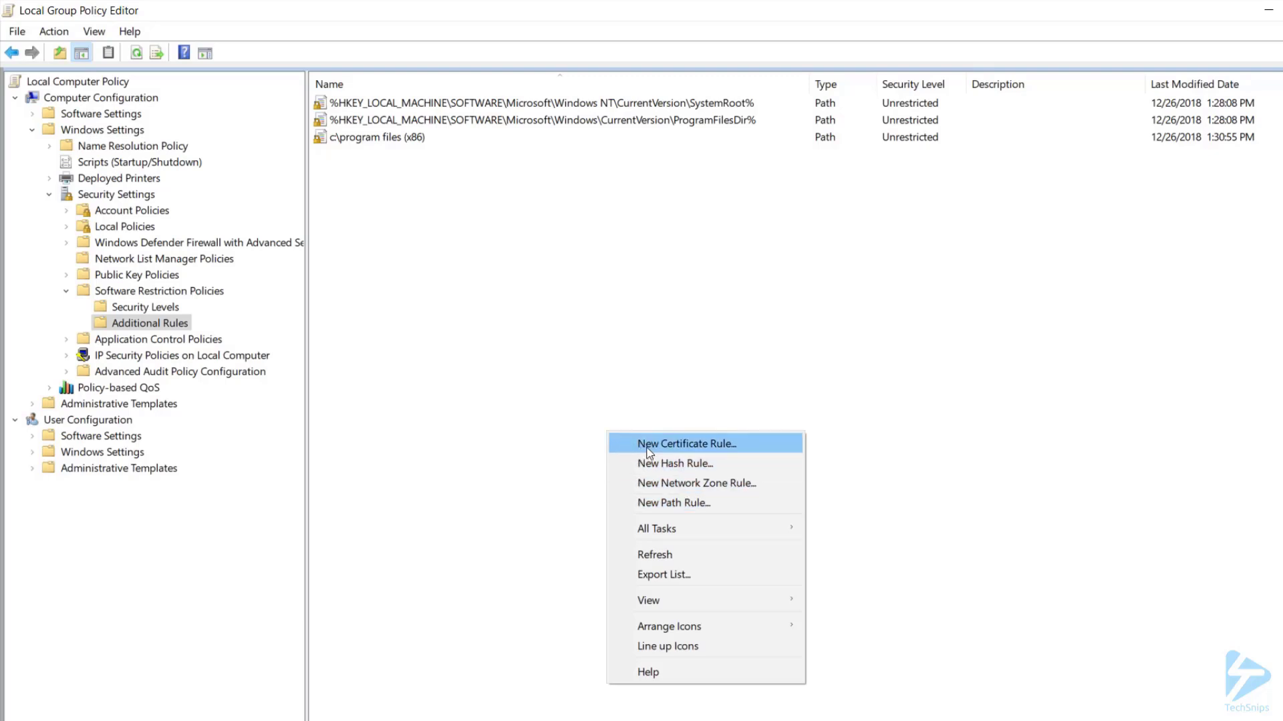
pyautogui.click(567, 395)
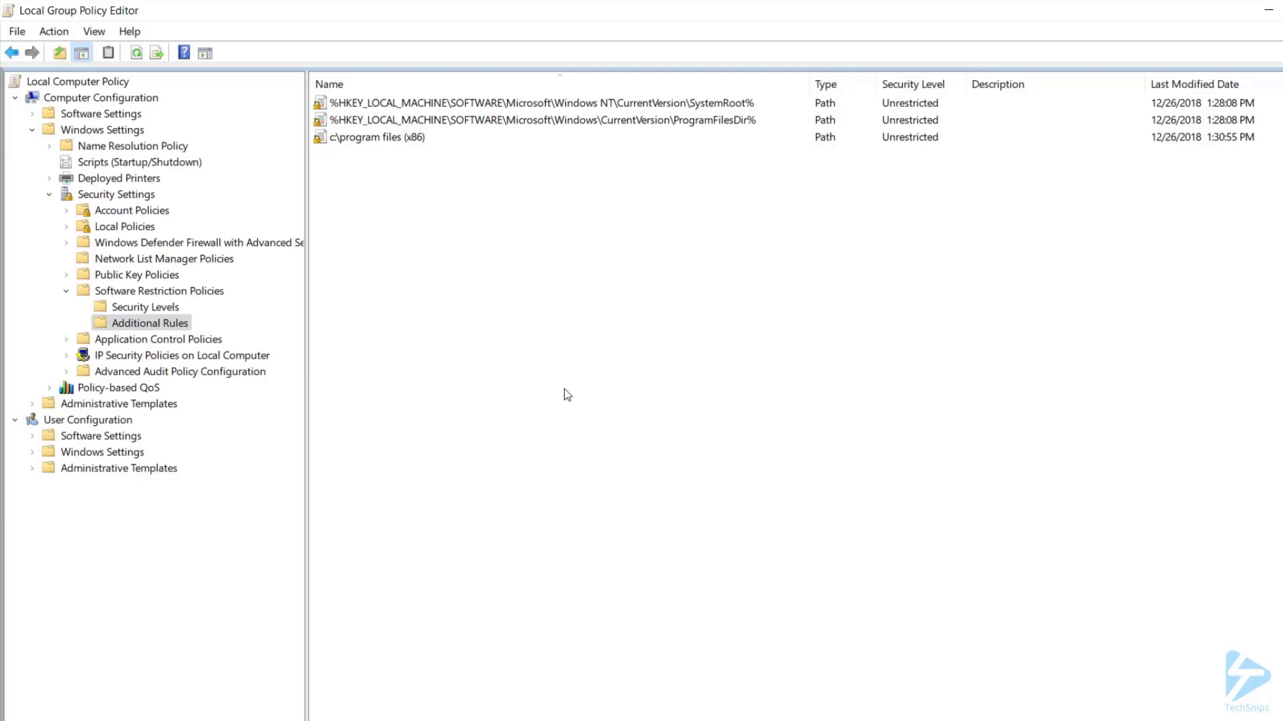